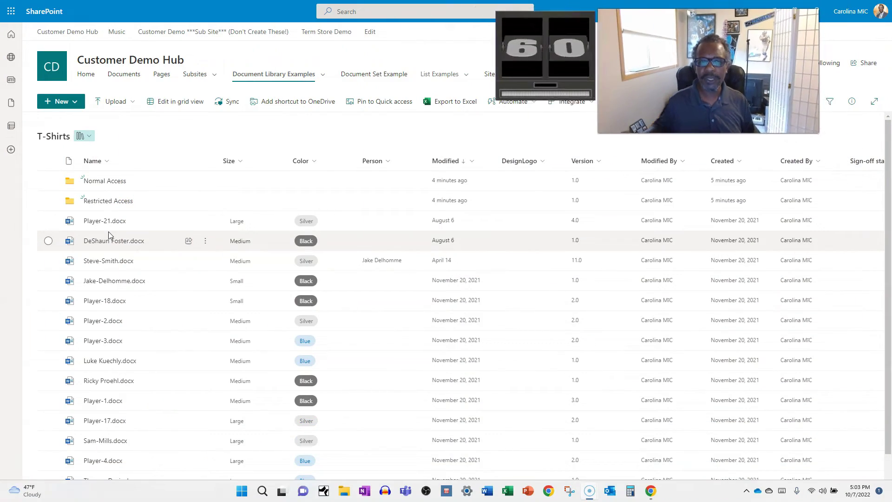
# In Manage access for Restricted Access, change Customer Demo Members from Can edit to Can view.
pyautogui.click(97, 210)
pyautogui.click(114, 202)
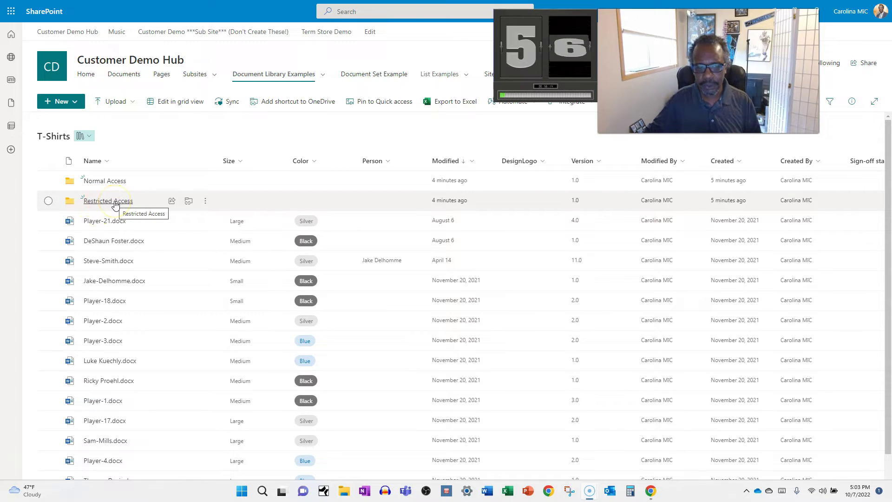
pyautogui.rightClick(147, 204)
pyautogui.click(172, 248)
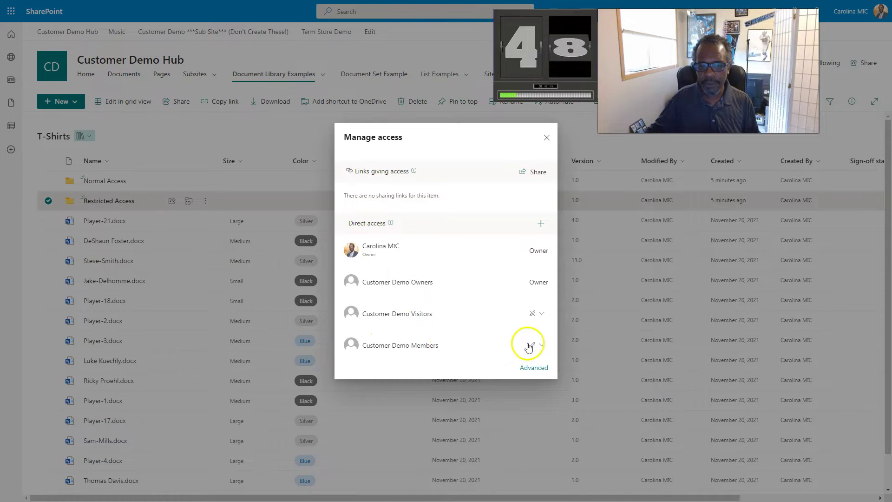
pyautogui.click(543, 347)
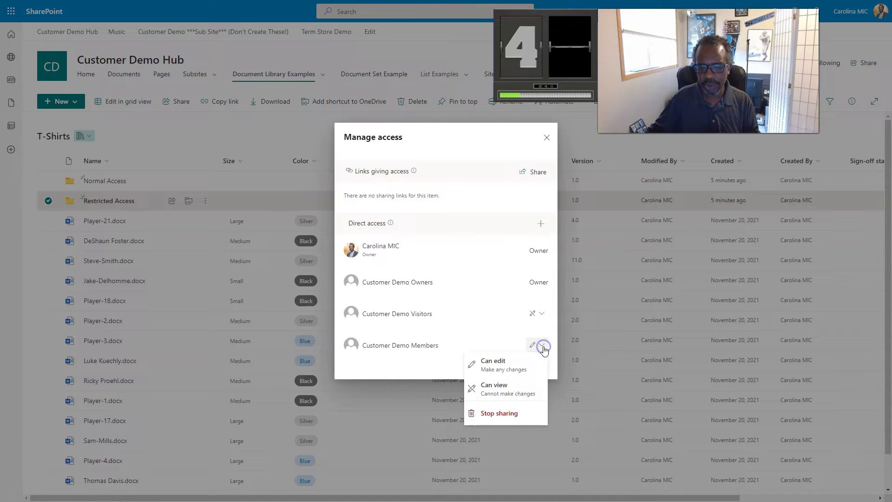
pyautogui.click(508, 392)
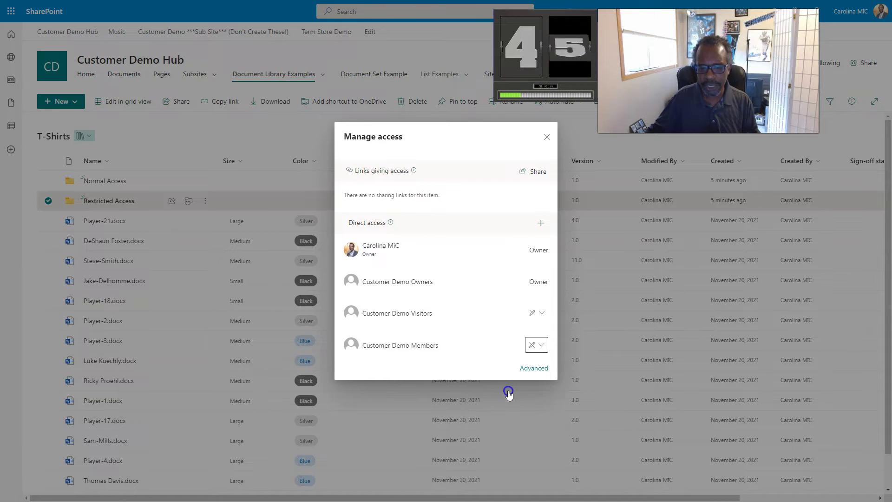
# Close the Manage access panel to get back to the T-Shirts library list.
pyautogui.click(546, 137)
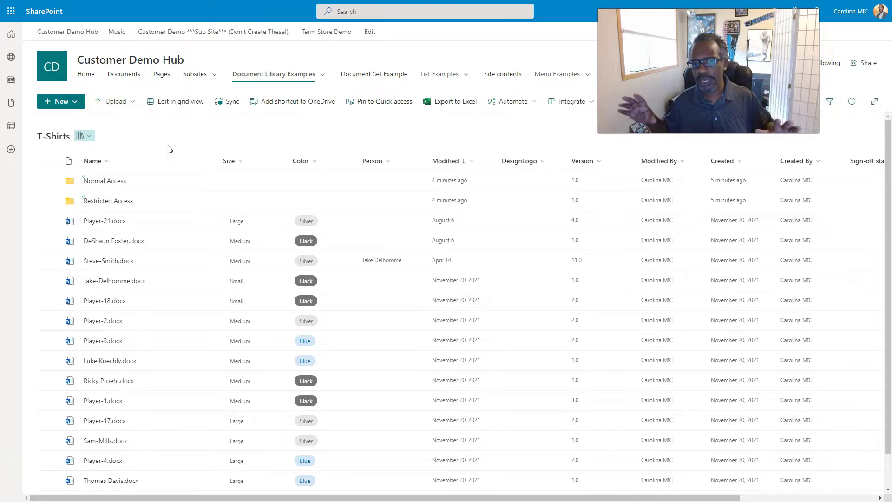
pyautogui.click(163, 153)
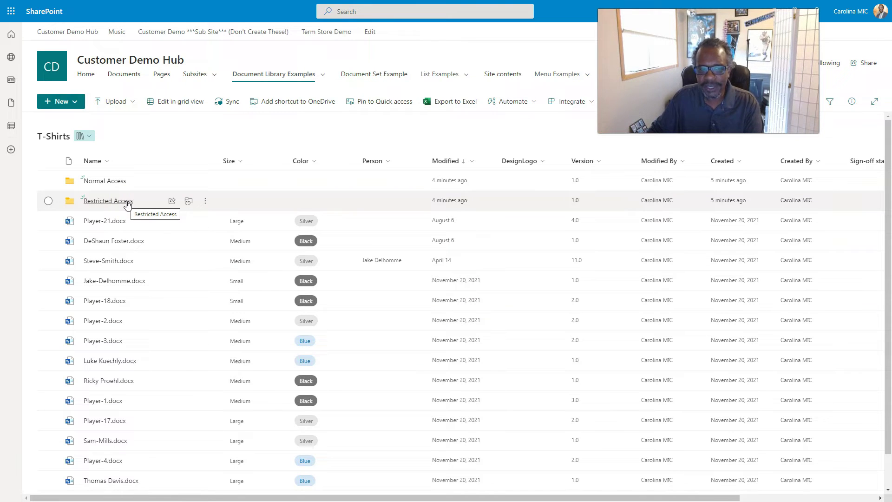
# Open Manage access for Restricted Access to reach its unique permissions, with Members at Read.
pyautogui.click(143, 201)
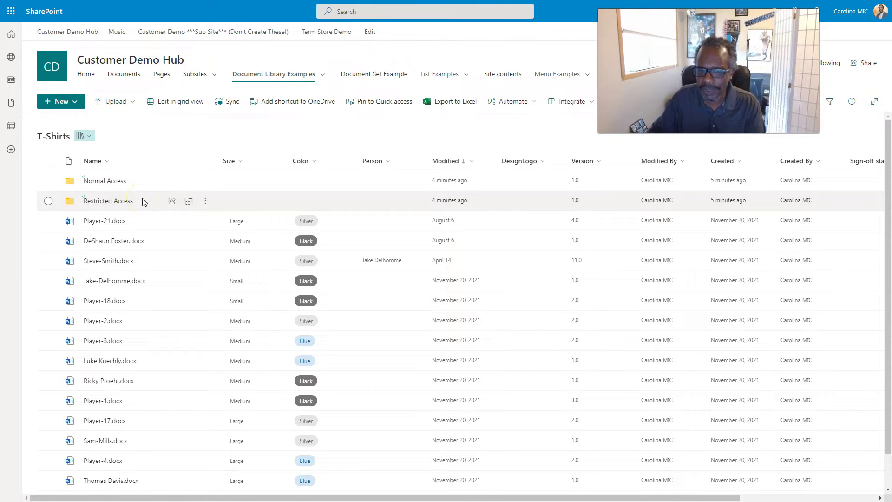
pyautogui.click(144, 203)
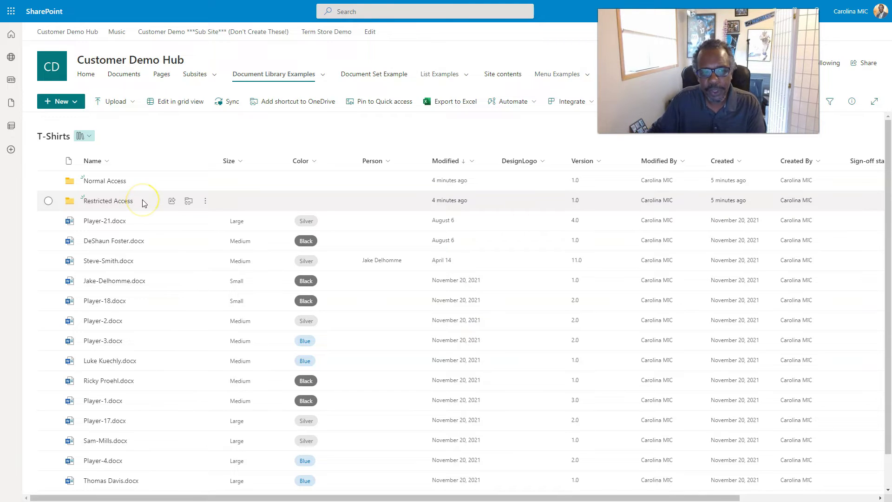
pyautogui.rightClick(143, 202)
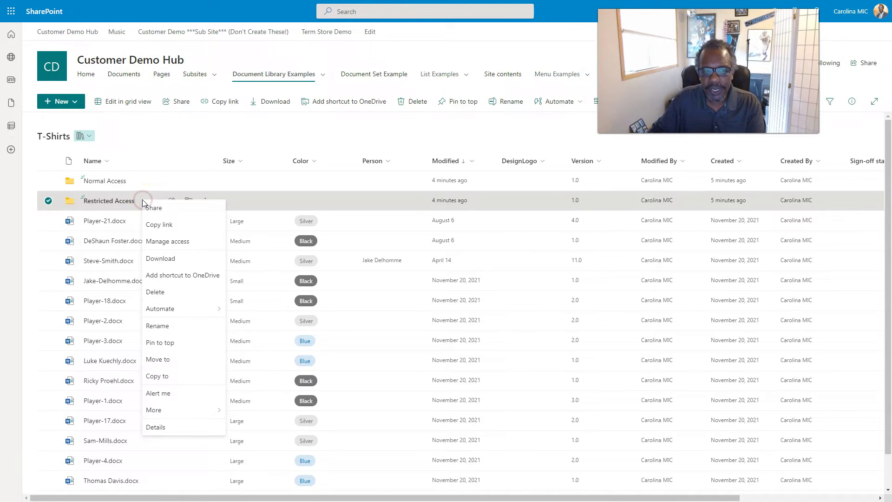
pyautogui.click(171, 242)
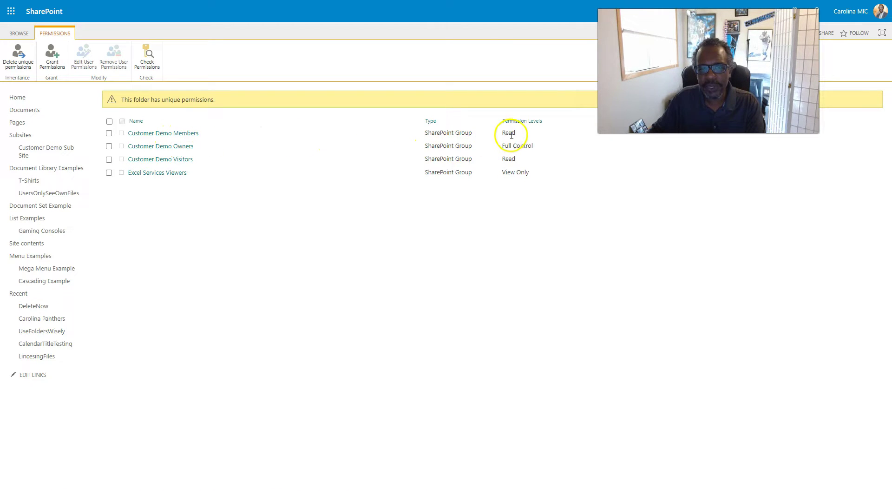
# Delete the folder's unique permissions so it inherits from T-Shirts, putting Members back to Edit.
pyautogui.click(177, 135)
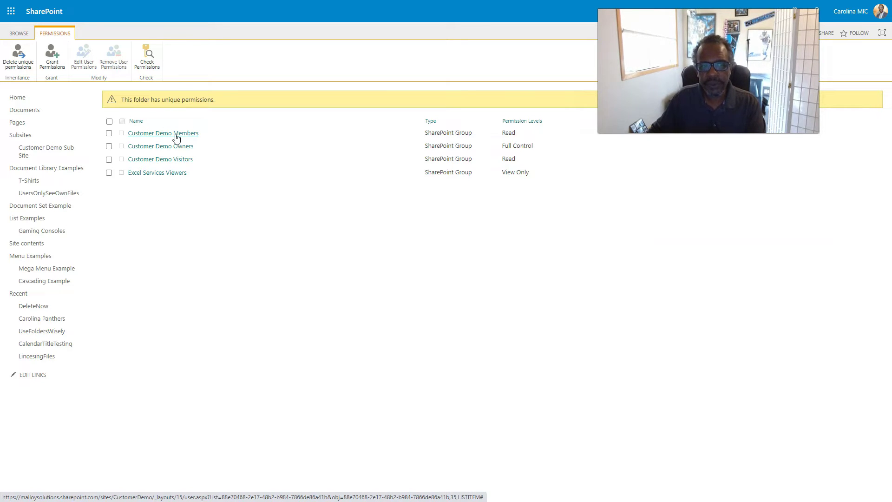
pyautogui.click(17, 60)
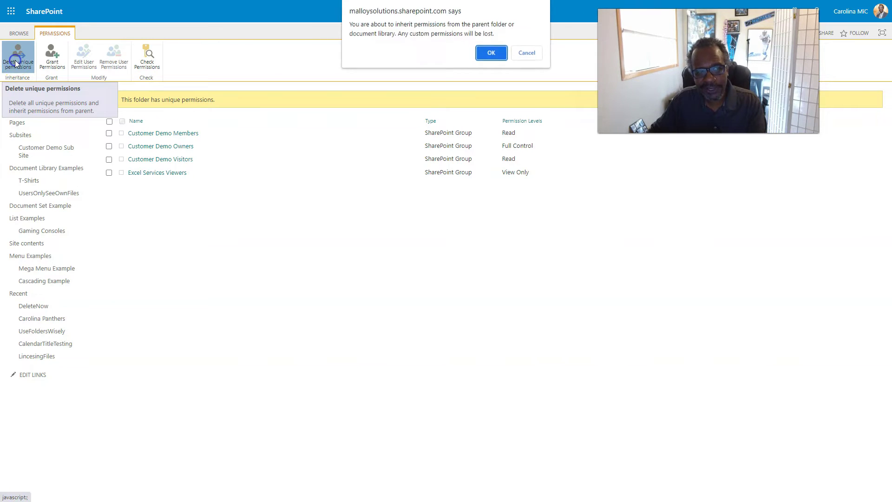
pyautogui.click(484, 53)
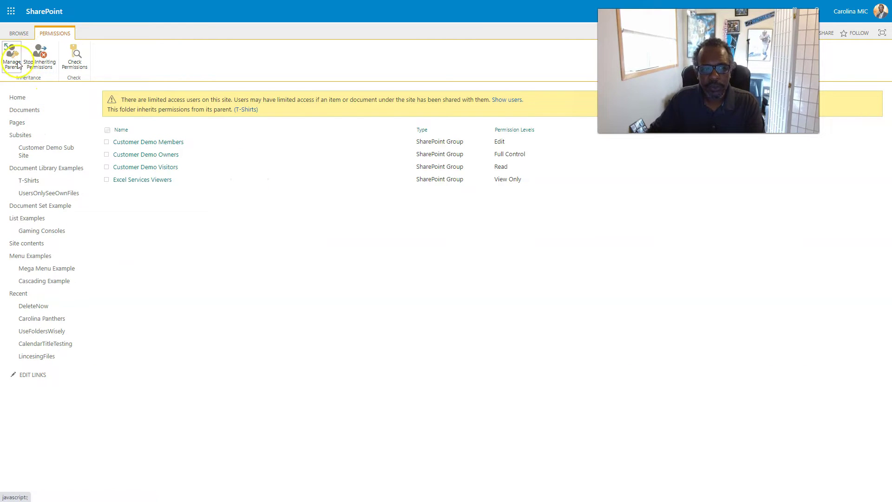
pyautogui.click(16, 33)
# From the hub home, go to T-Shirts and open Restricted Access's advanced permissions page.
pyautogui.click(29, 67)
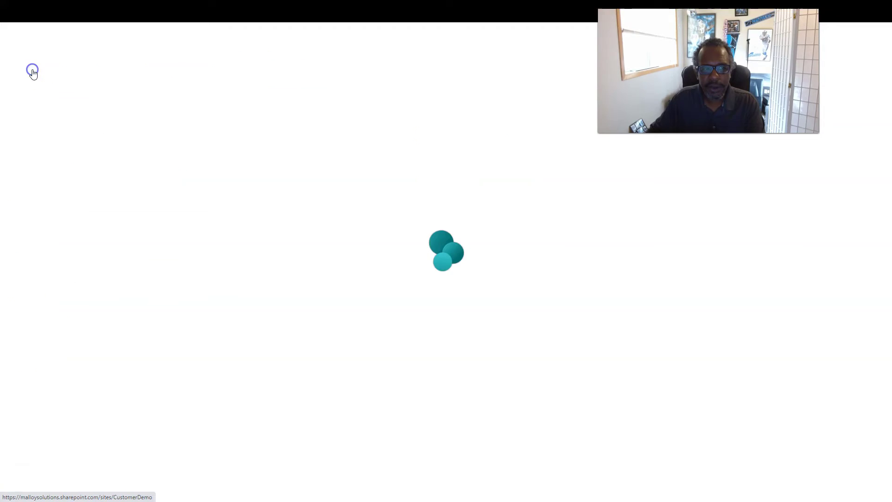
pyautogui.moveTo(265, 74)
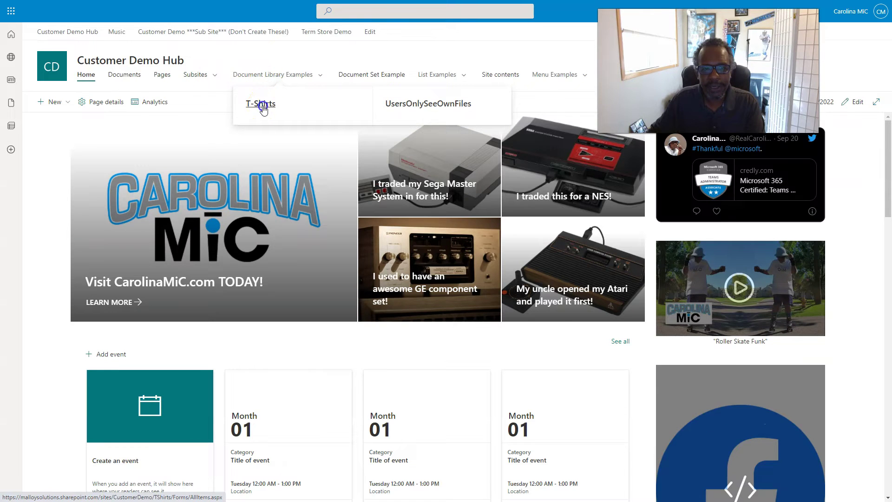
pyautogui.click(261, 106)
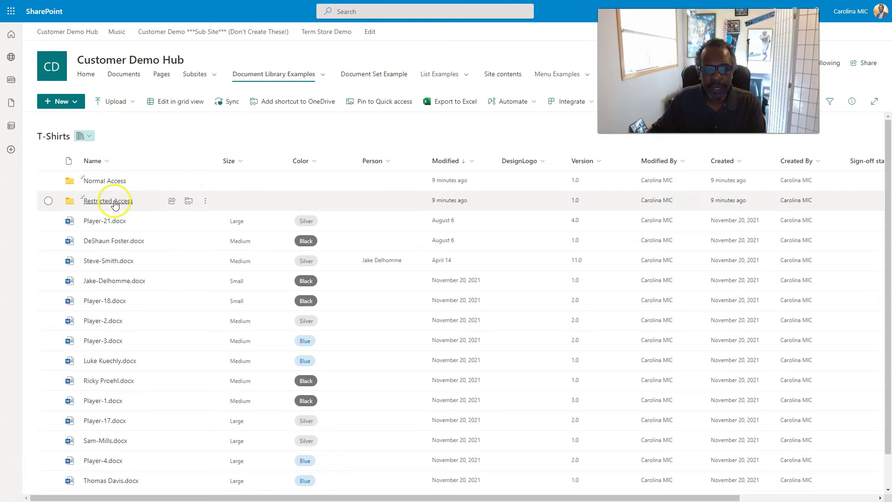
pyautogui.rightClick(114, 204)
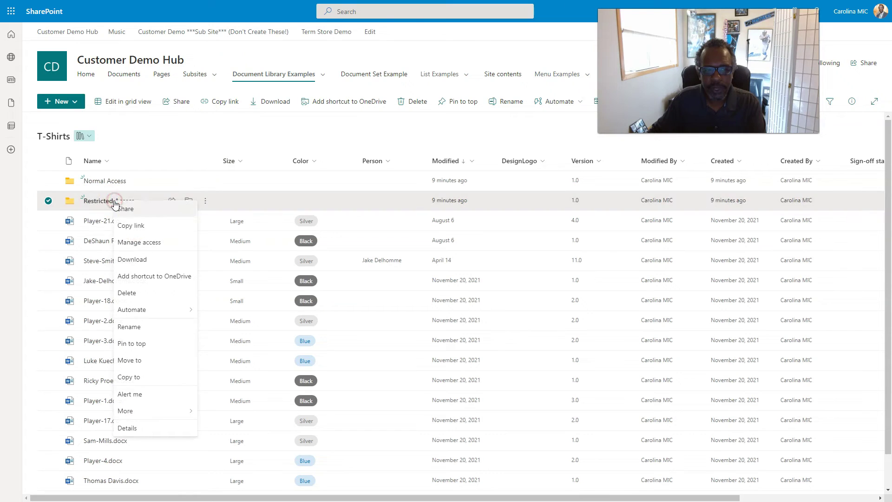
pyautogui.click(139, 242)
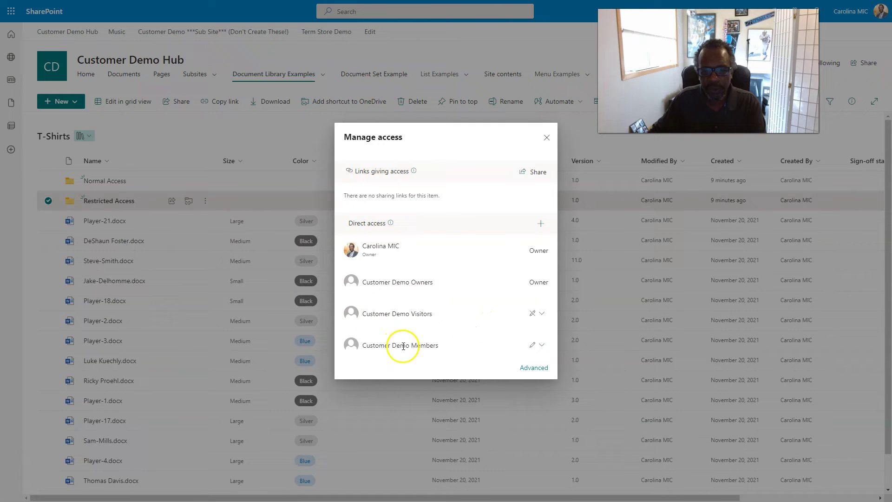
pyautogui.click(530, 370)
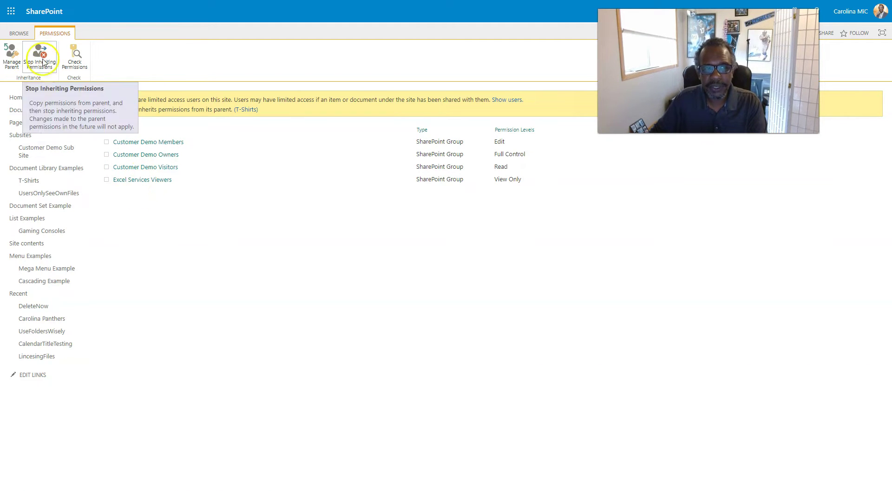
# Return through the hub home to T-Shirts and open Manage access for Restricted Access.
pyautogui.click(21, 33)
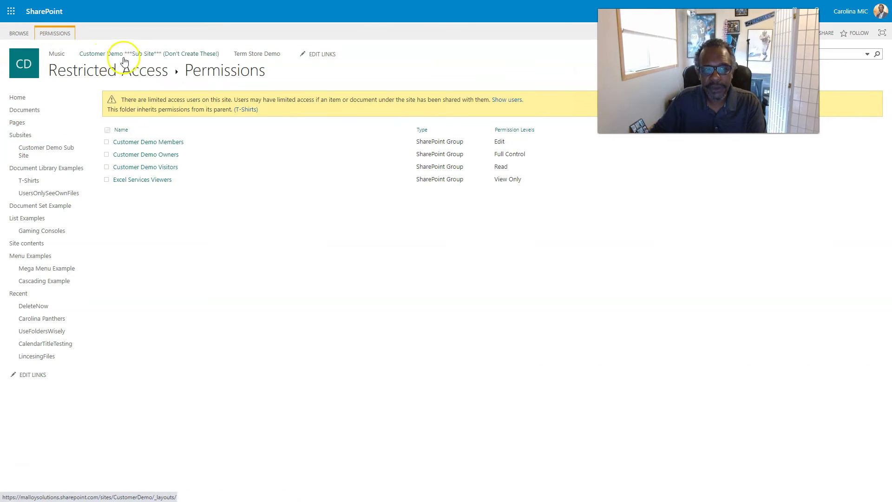
pyautogui.click(27, 64)
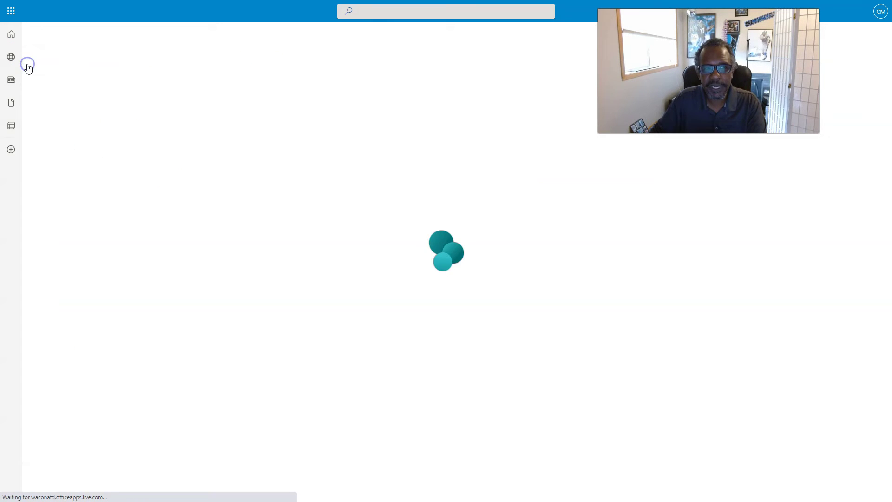
pyautogui.moveTo(249, 74)
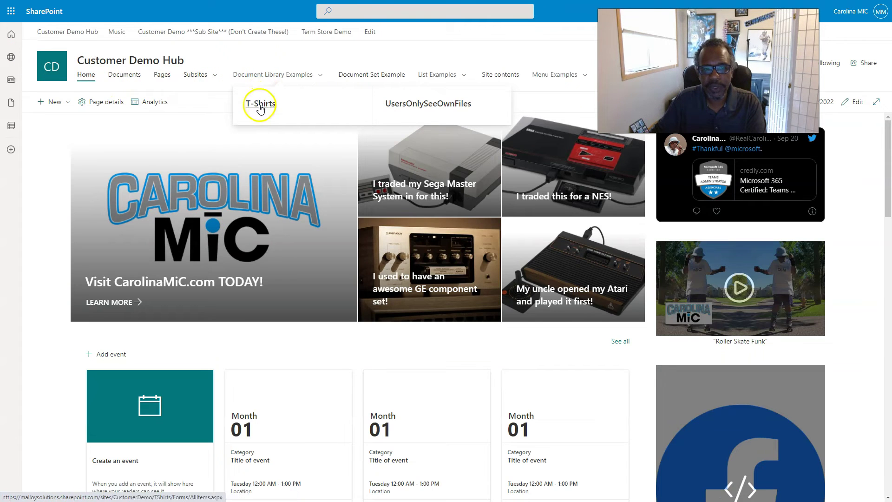
pyautogui.click(260, 105)
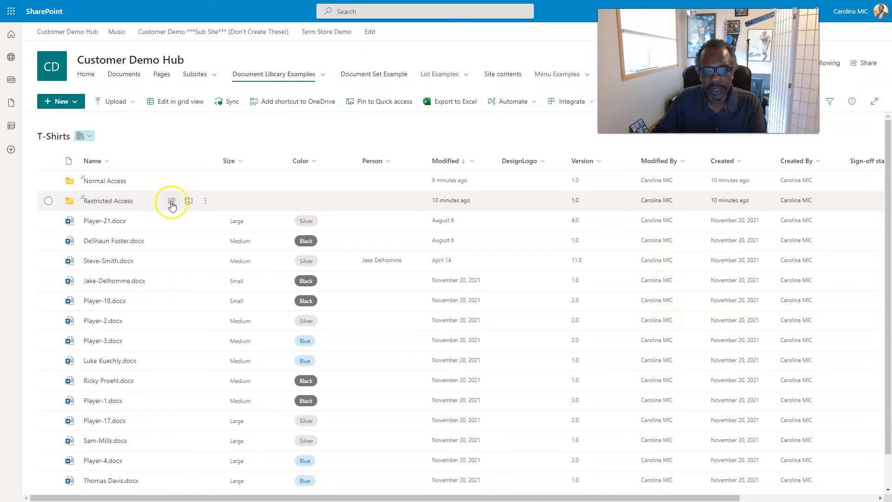
pyautogui.rightClick(150, 201)
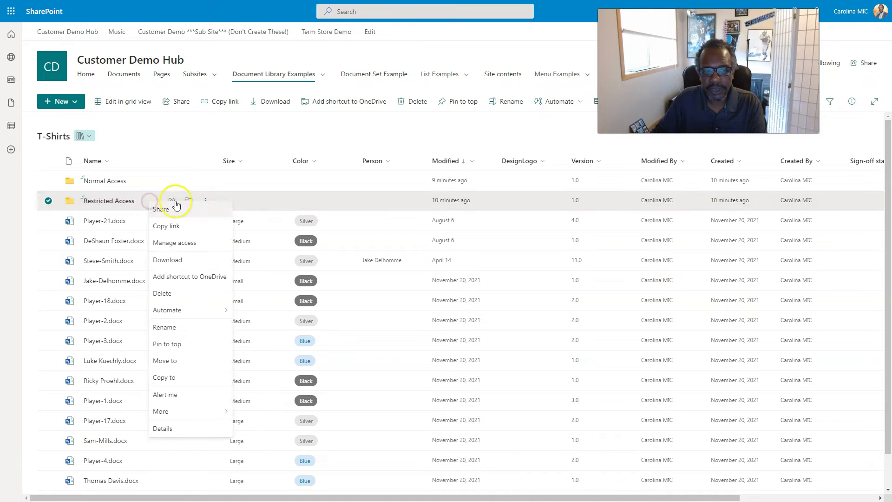
pyautogui.click(174, 243)
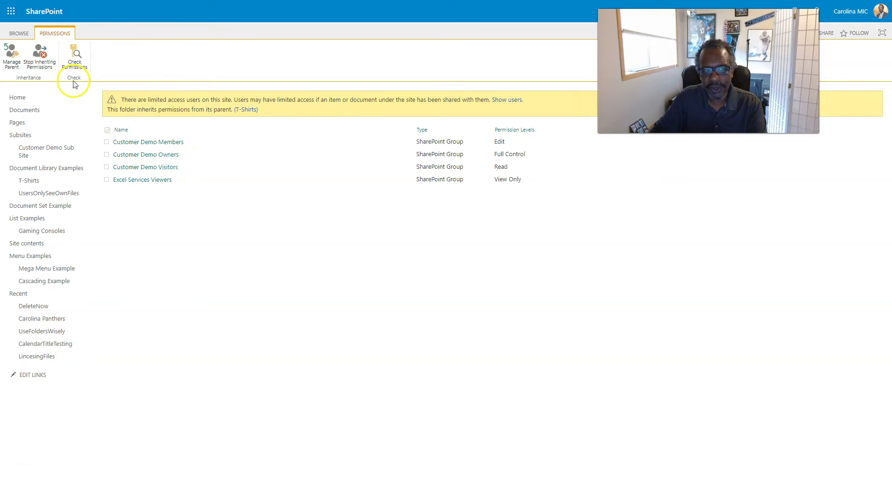
# Stop inheriting permissions on Restricted Access and lower Customer Demo Members from Edit to Read.
pyautogui.click(35, 62)
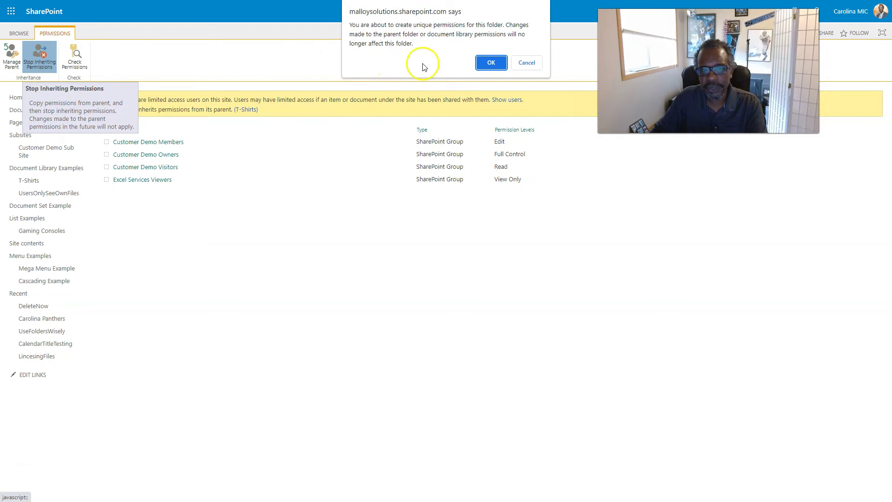
pyautogui.click(487, 62)
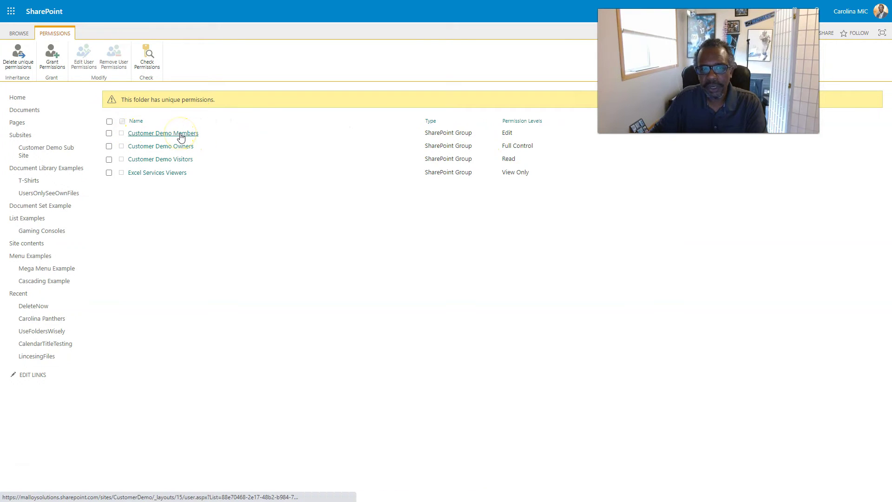
pyautogui.click(109, 134)
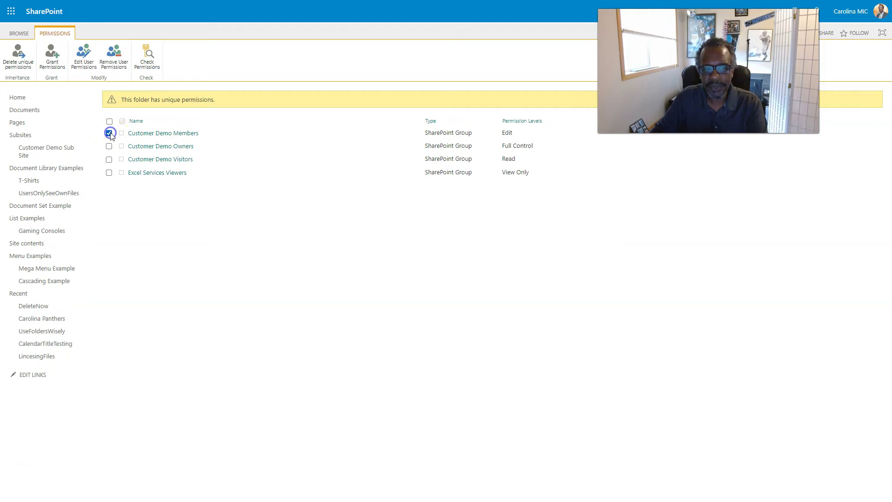
pyautogui.click(81, 56)
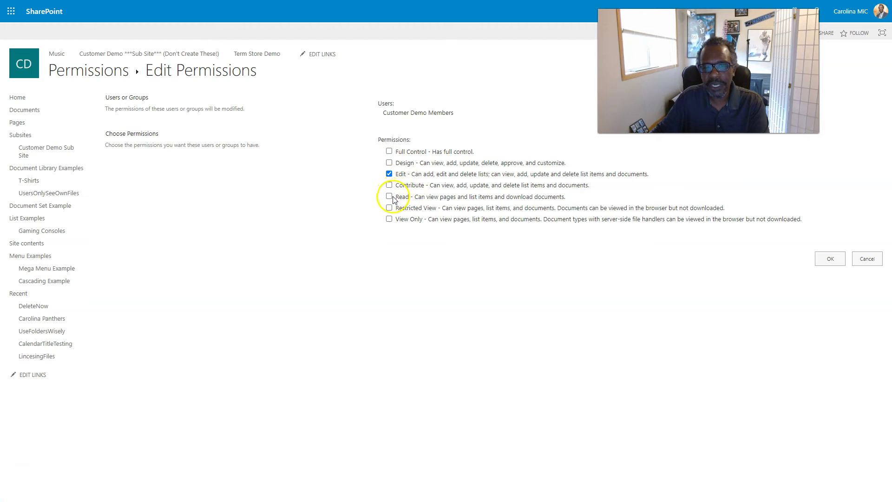
pyautogui.click(389, 197)
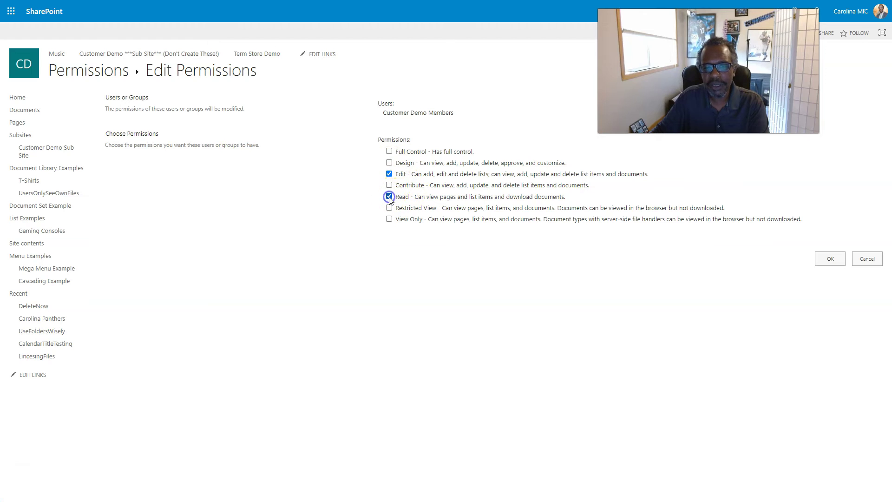
pyautogui.click(833, 256)
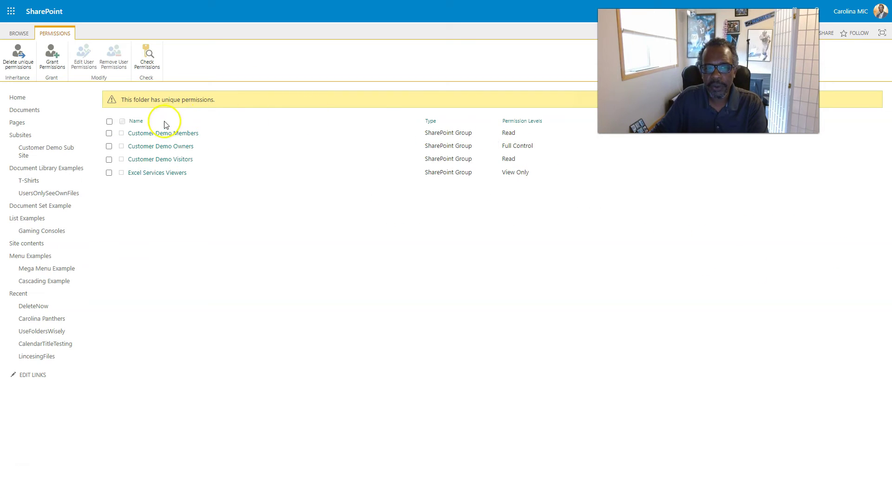
pyautogui.click(19, 33)
pyautogui.click(33, 58)
pyautogui.click(255, 103)
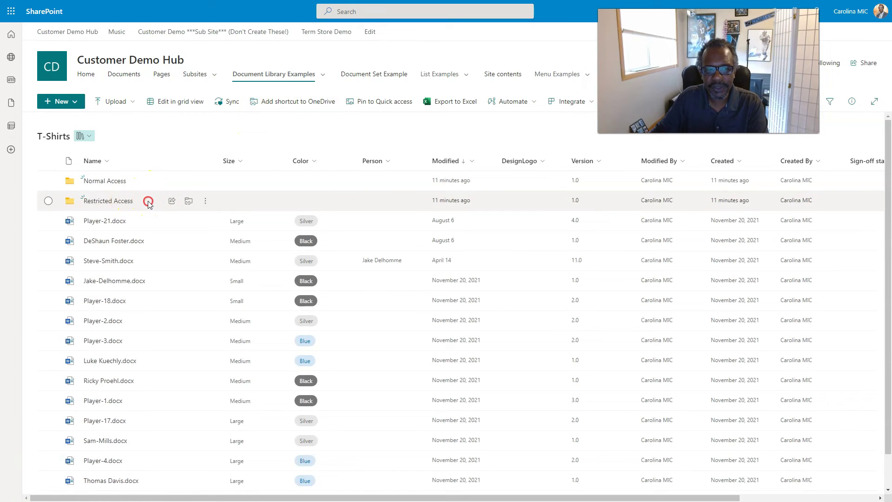
pyautogui.rightClick(147, 202)
pyautogui.click(162, 242)
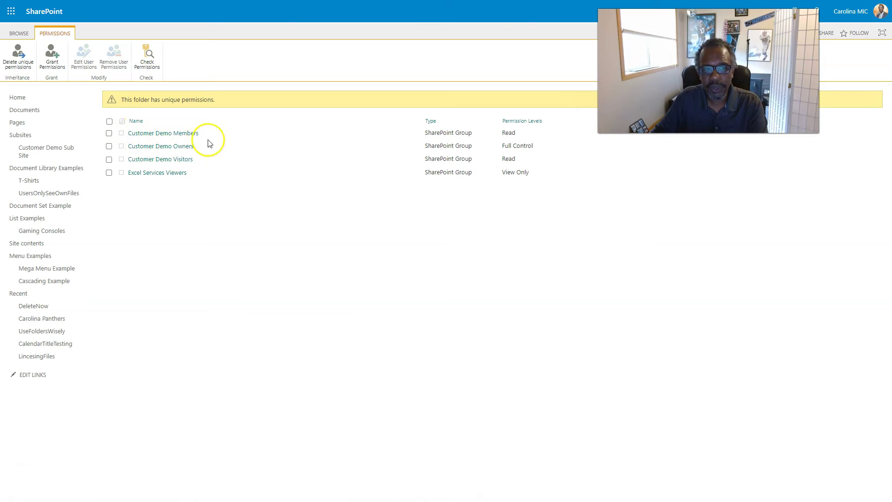
# Remove all Customer Demo Members permissions from Restricted Access, then go to the hub home page.
pyautogui.click(109, 134)
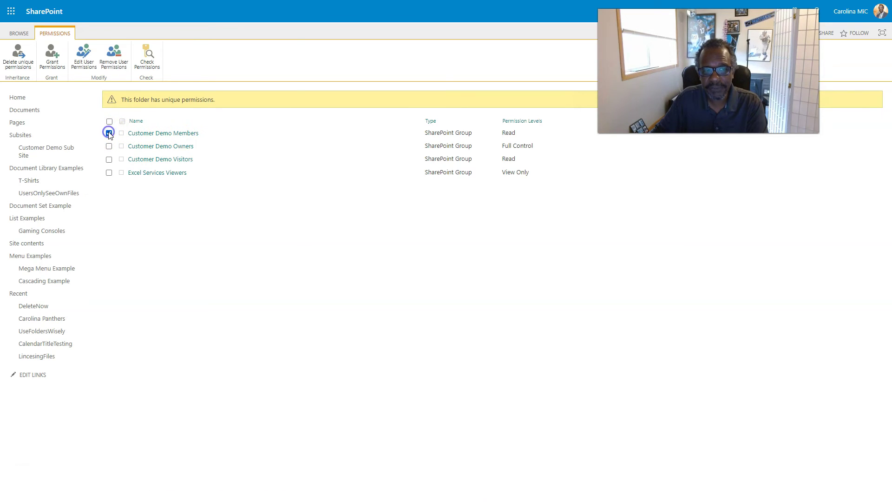
pyautogui.click(108, 64)
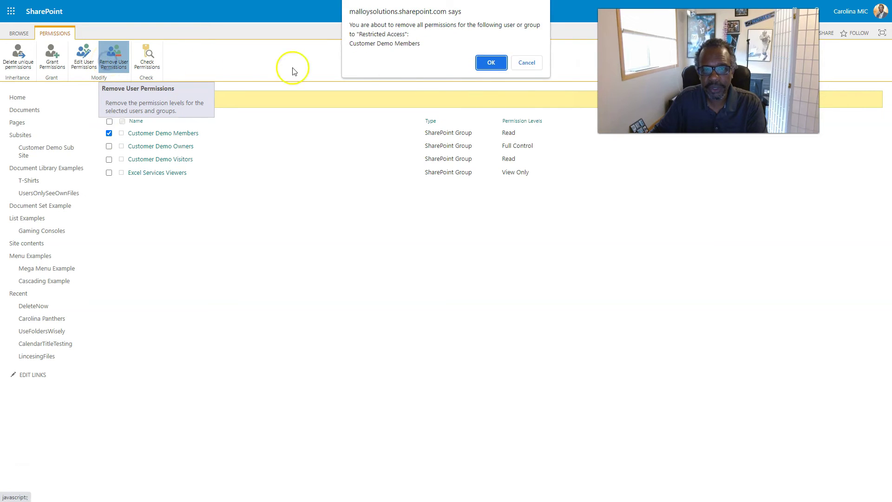
pyautogui.click(491, 62)
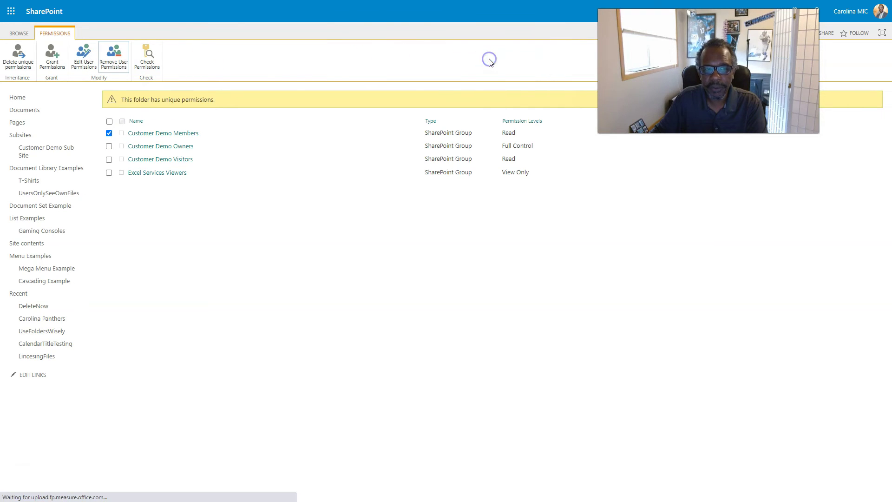
pyautogui.click(18, 33)
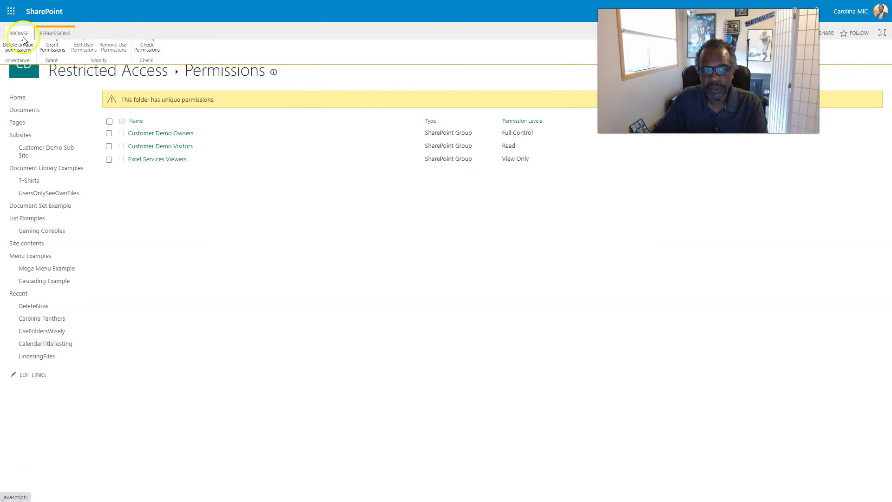
pyautogui.click(23, 64)
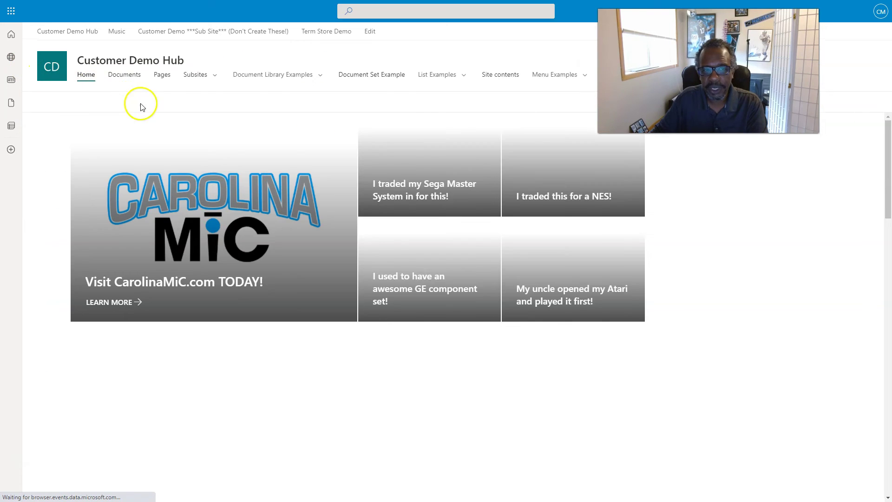
# In T-Shirts, confirm Restricted Access lists only owners and Visitors, then compare Normal Access.
pyautogui.moveTo(275, 79)
pyautogui.click(265, 101)
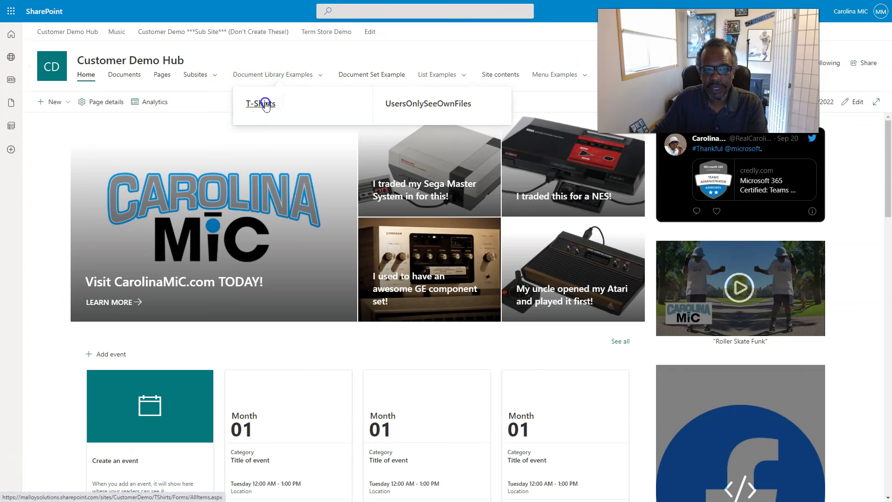
pyautogui.rightClick(152, 203)
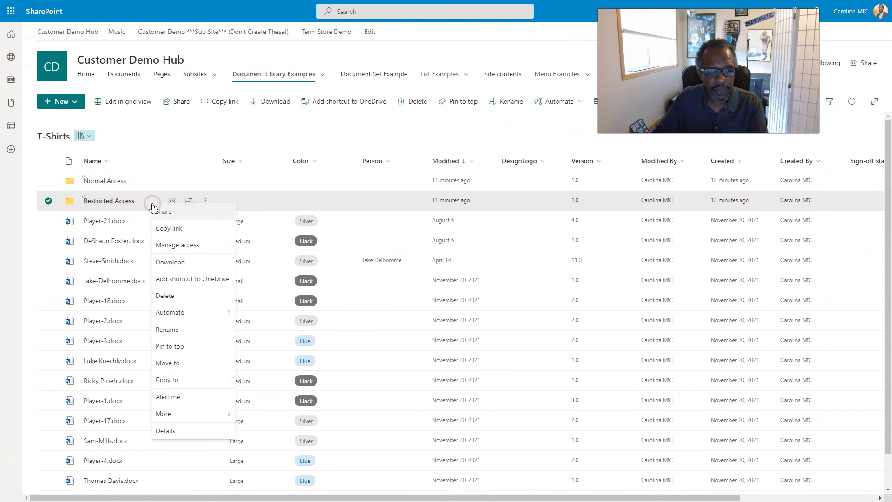
pyautogui.click(174, 243)
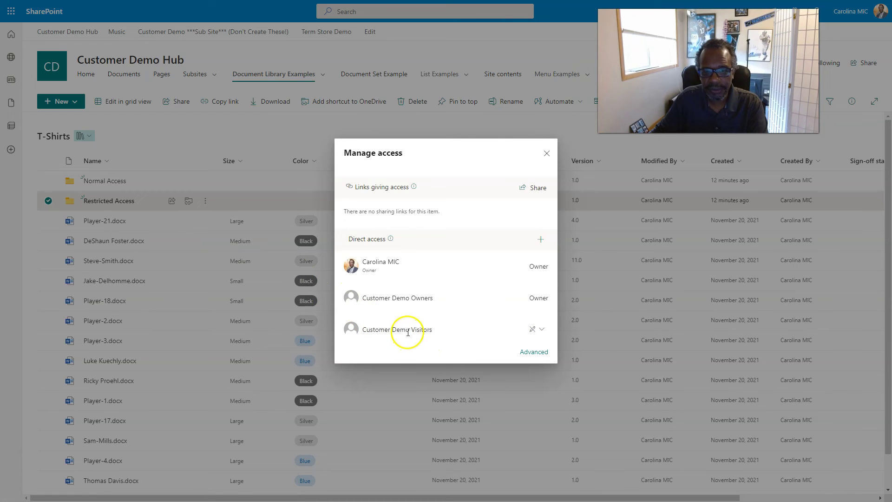
pyautogui.click(547, 153)
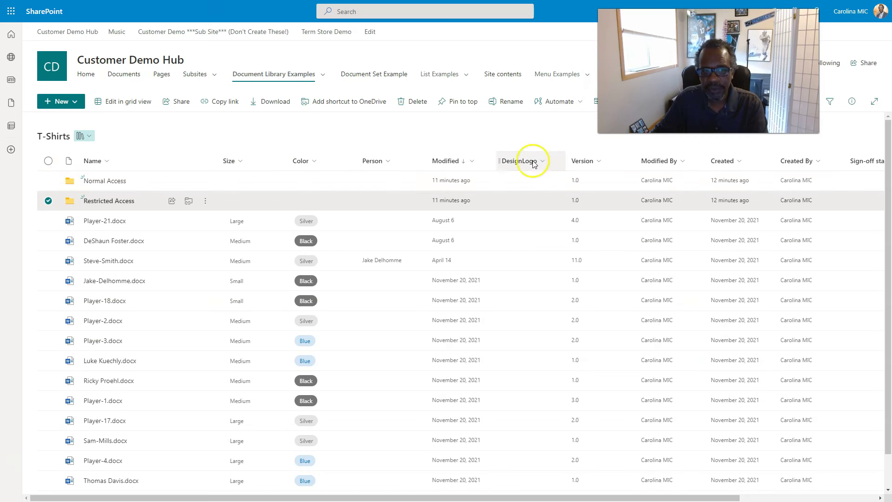
pyautogui.click(48, 200)
pyautogui.rightClick(134, 181)
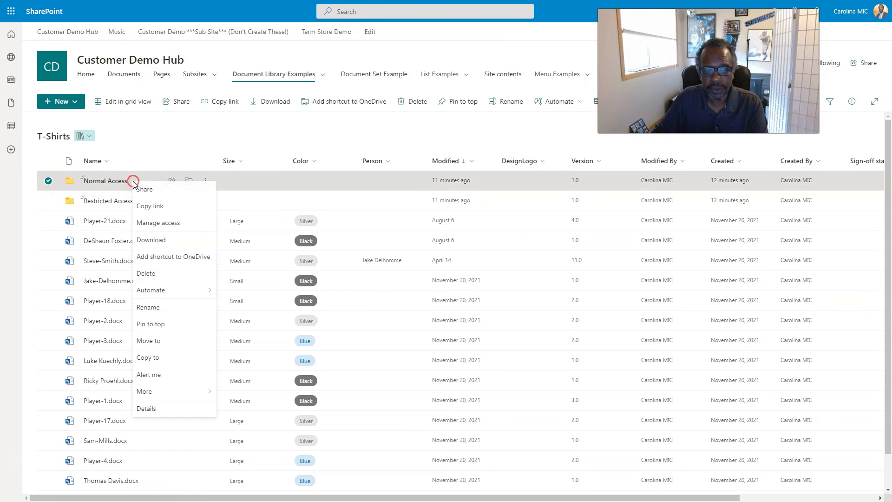
pyautogui.click(158, 223)
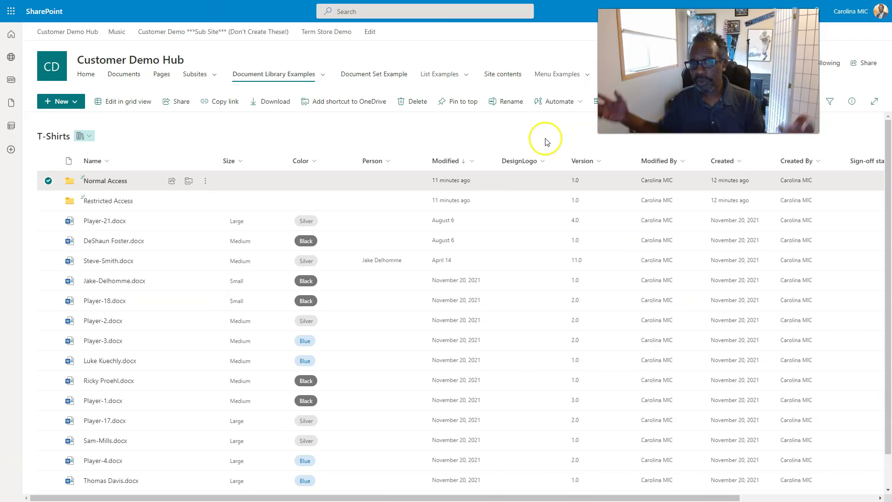
pyautogui.click(547, 138)
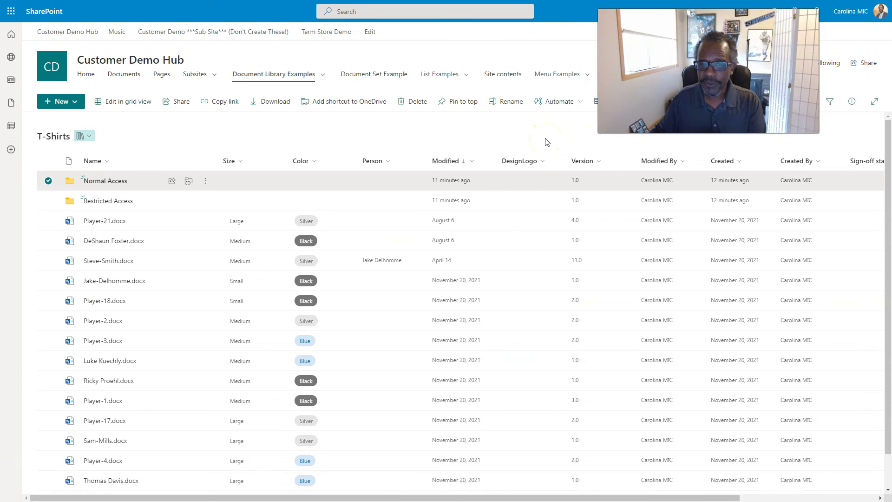